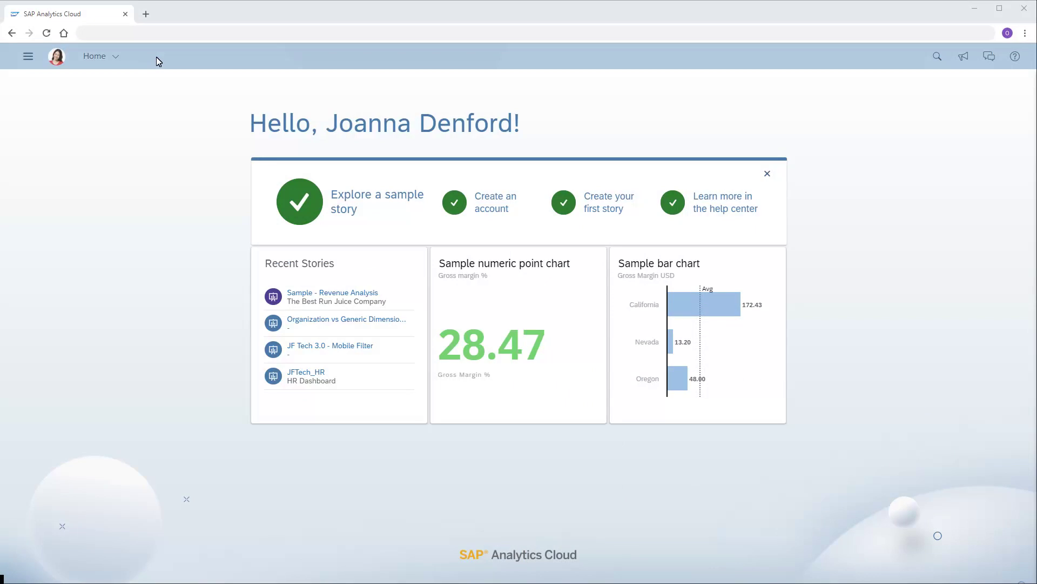
- Create a blank currency conversion table from Create > Currency and name it 'Currencies'
click(28, 56)
mouse_move(43, 112)
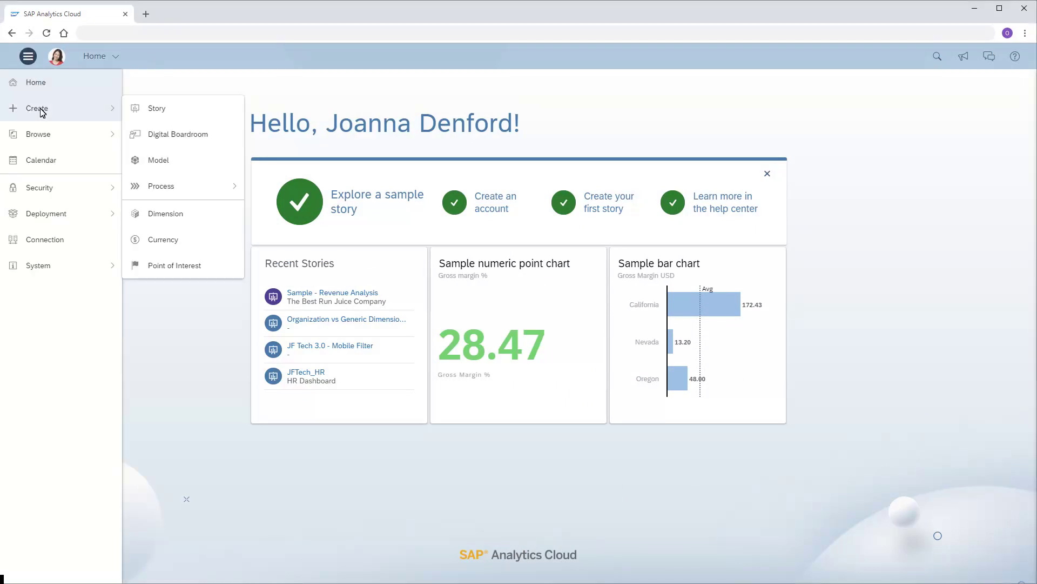
click(164, 240)
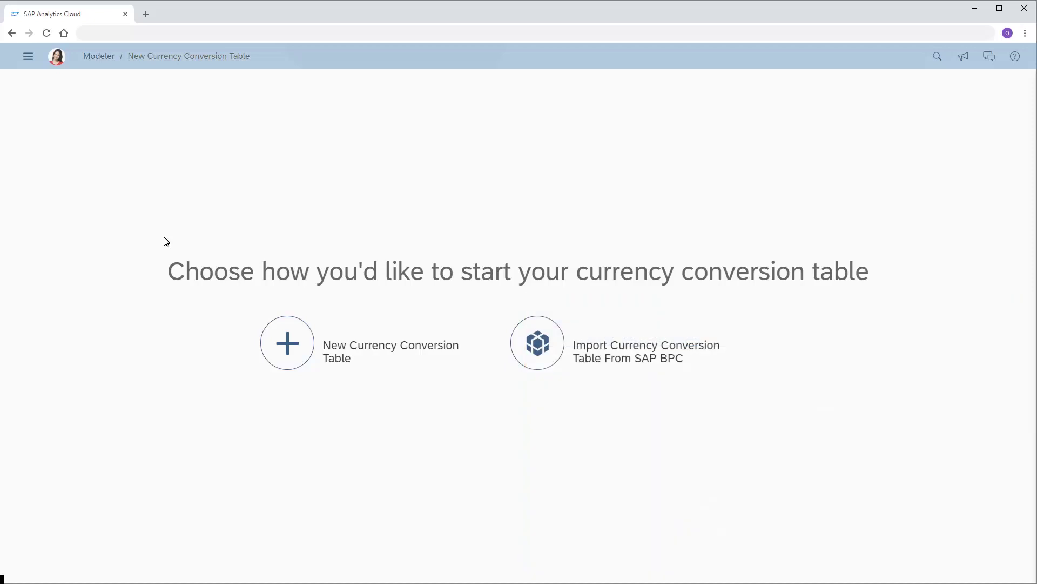
click(288, 343)
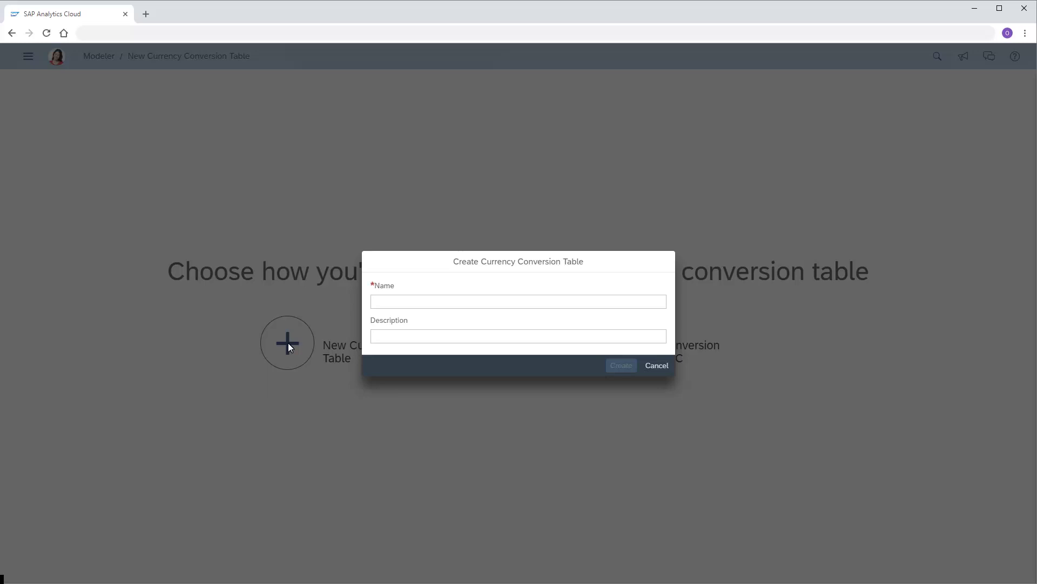
click(381, 307)
text(Currencies)
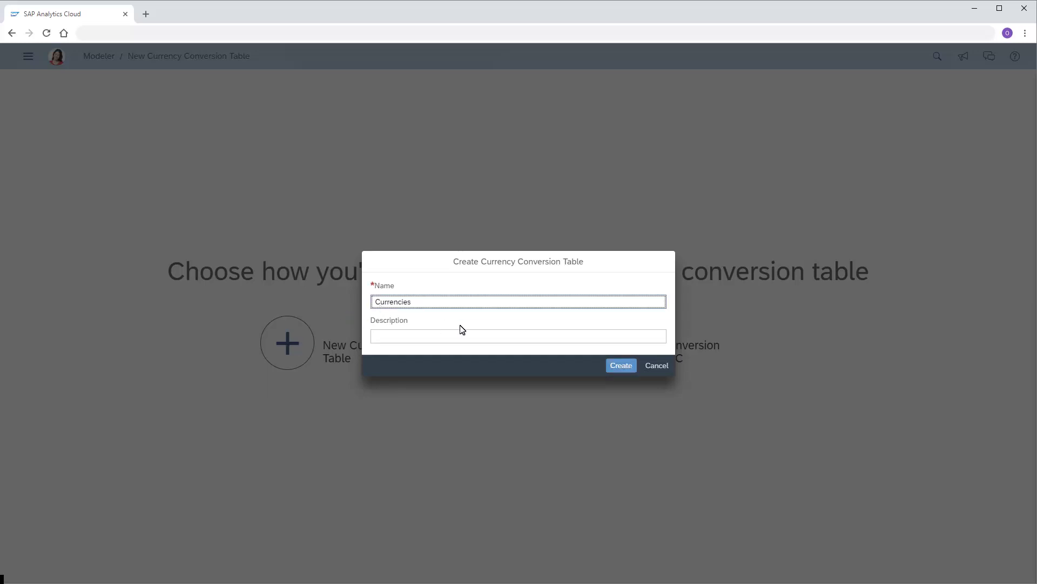
click(621, 365)
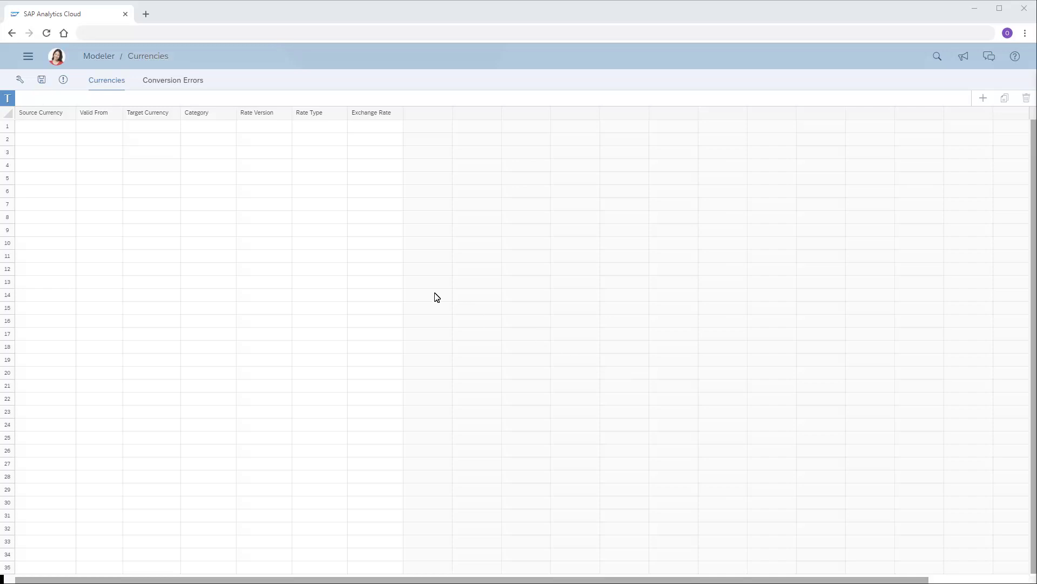
- Enter a EUR to USD rate of 1.059474 in row 1, valid from 2018.09.01
click(20, 131)
text(EUR)
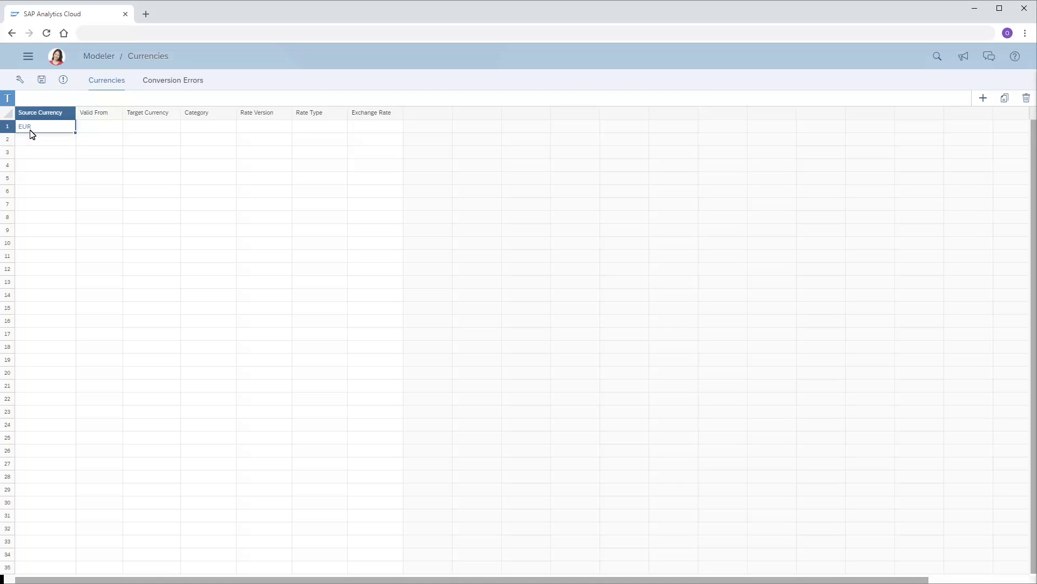
click(97, 131)
click(129, 127)
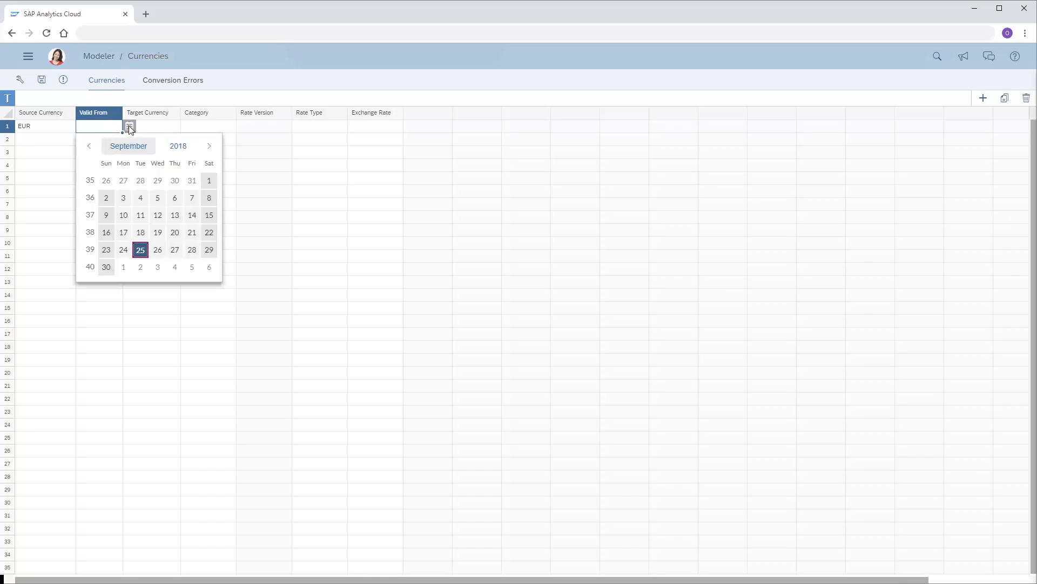
click(211, 182)
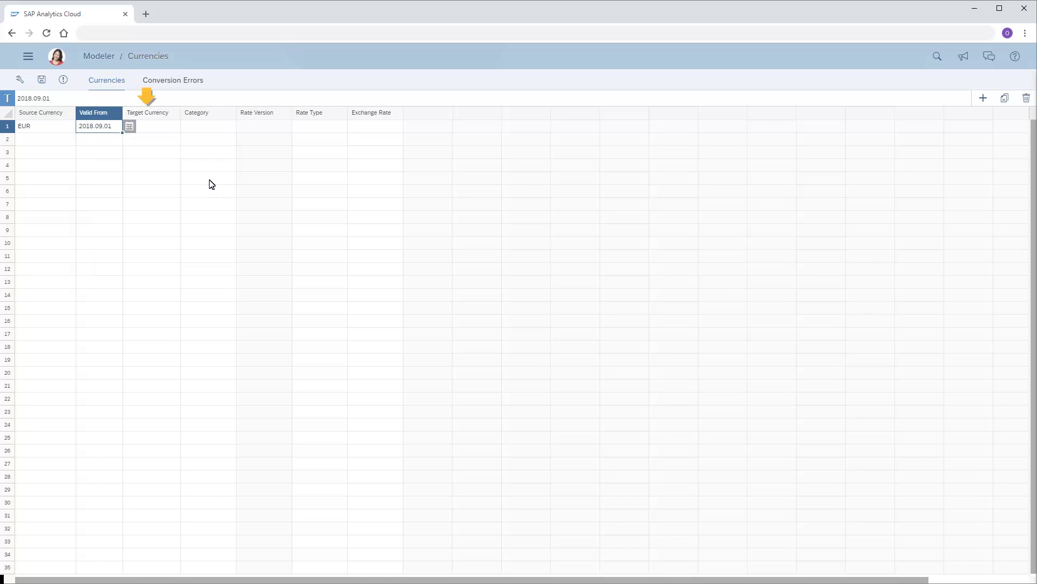
click(155, 129)
text(USD)
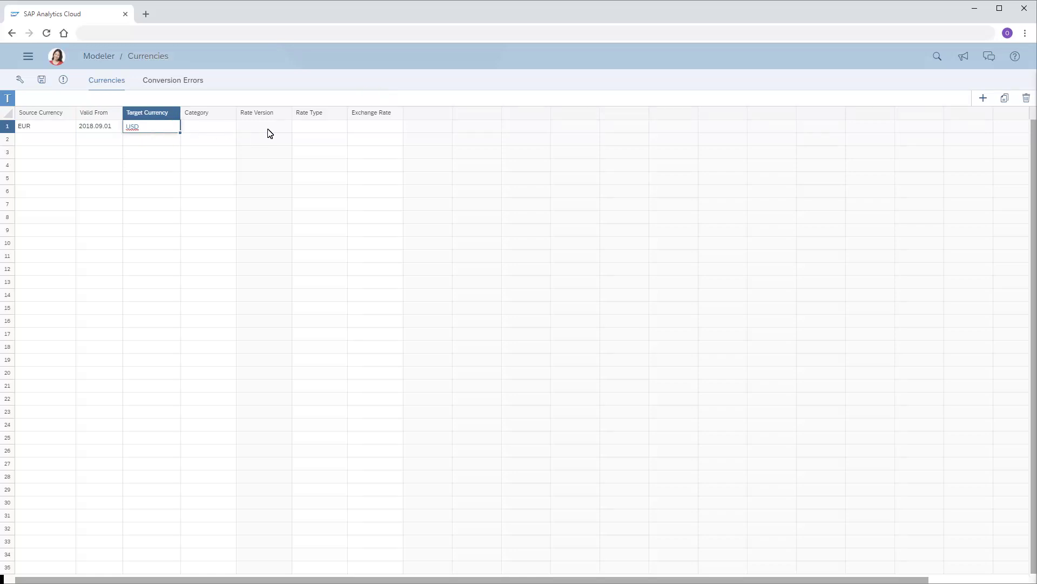
click(356, 133)
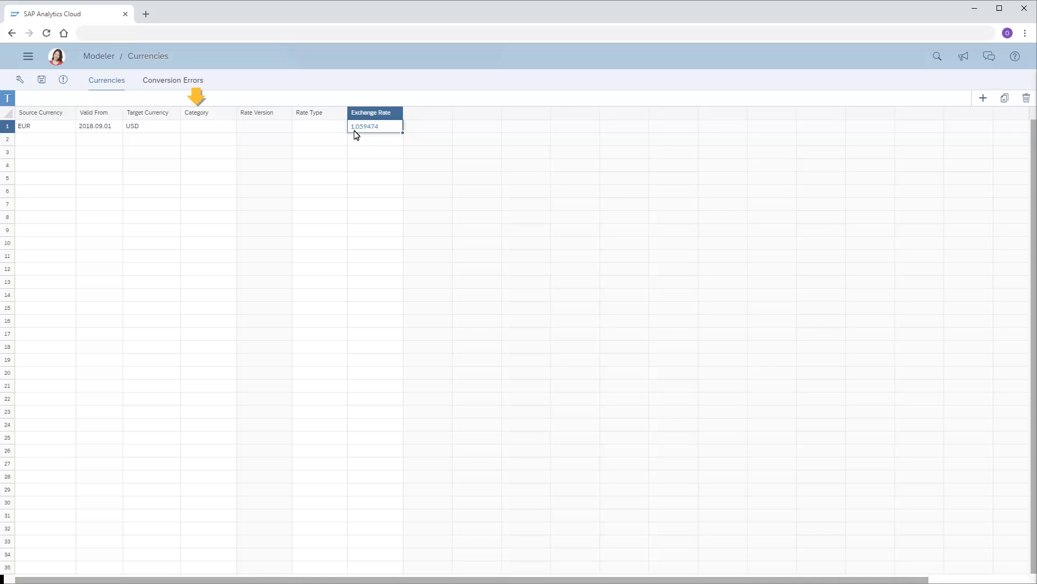
- Set the first row's category to Specific and its rate version to Scenario
click(188, 131)
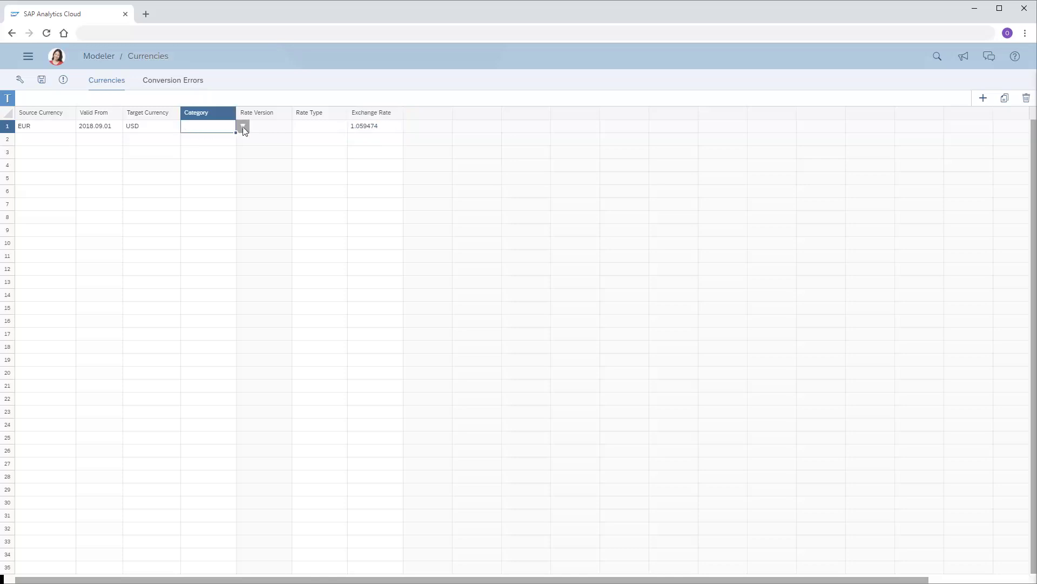
click(243, 129)
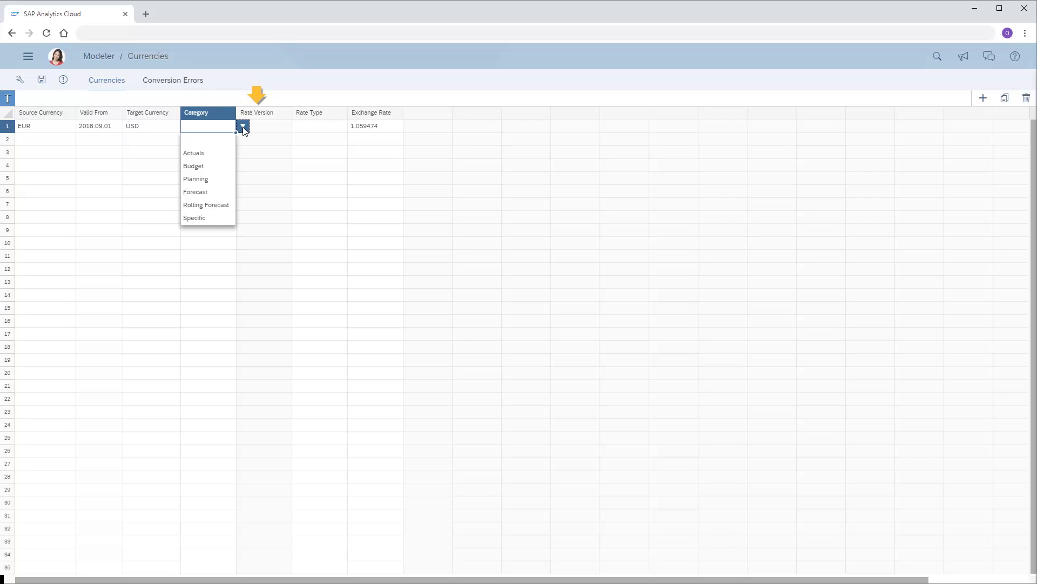
click(195, 218)
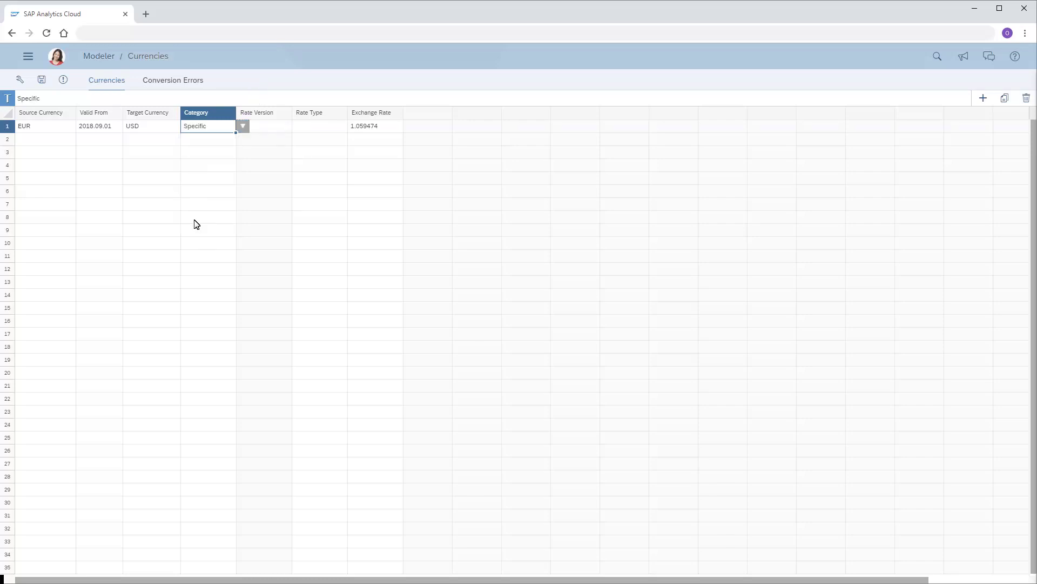
click(262, 129)
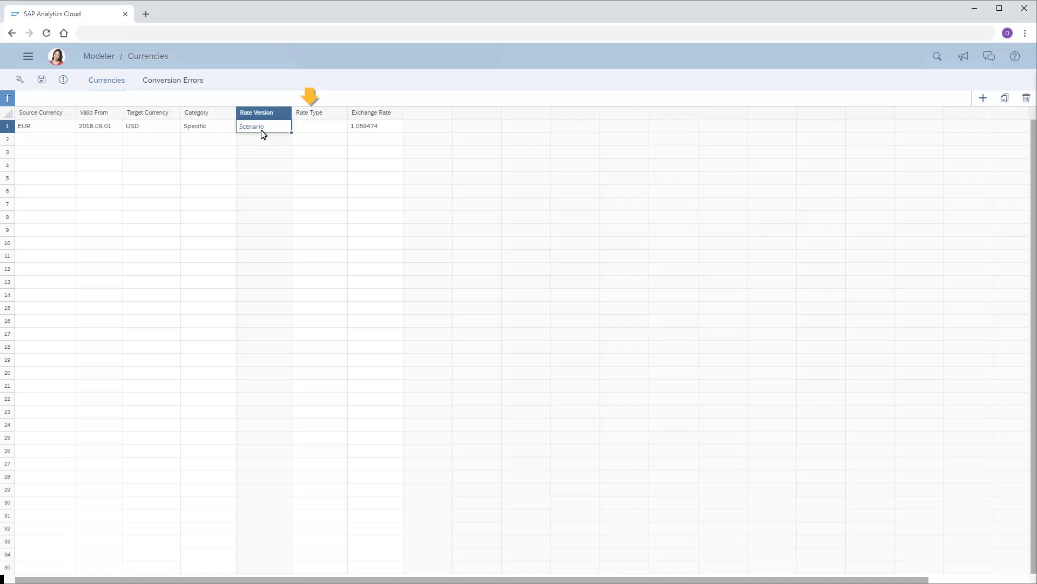
click(315, 131)
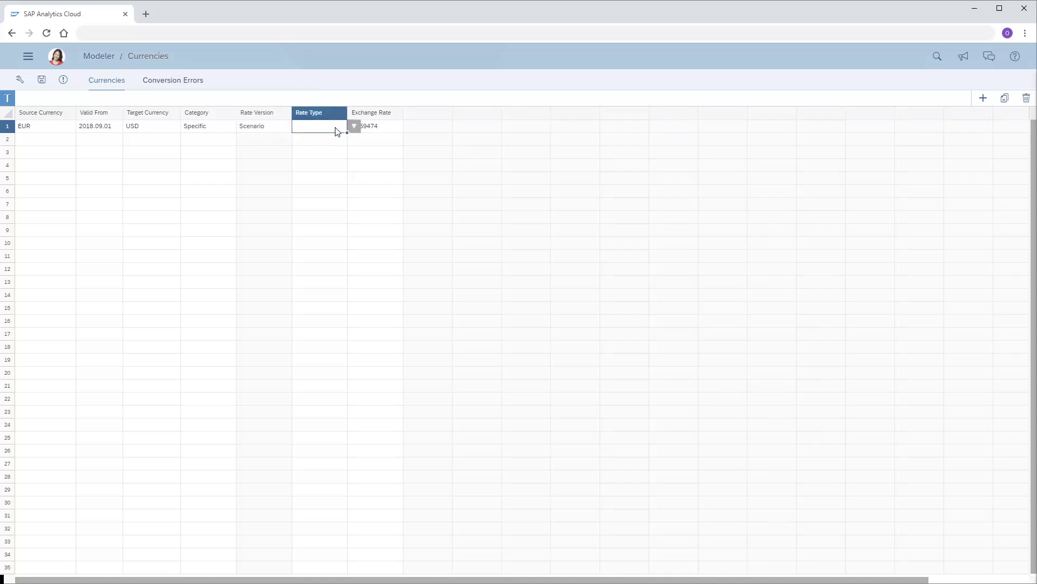
- Choose Average as the rate type for the EUR to USD row
click(355, 127)
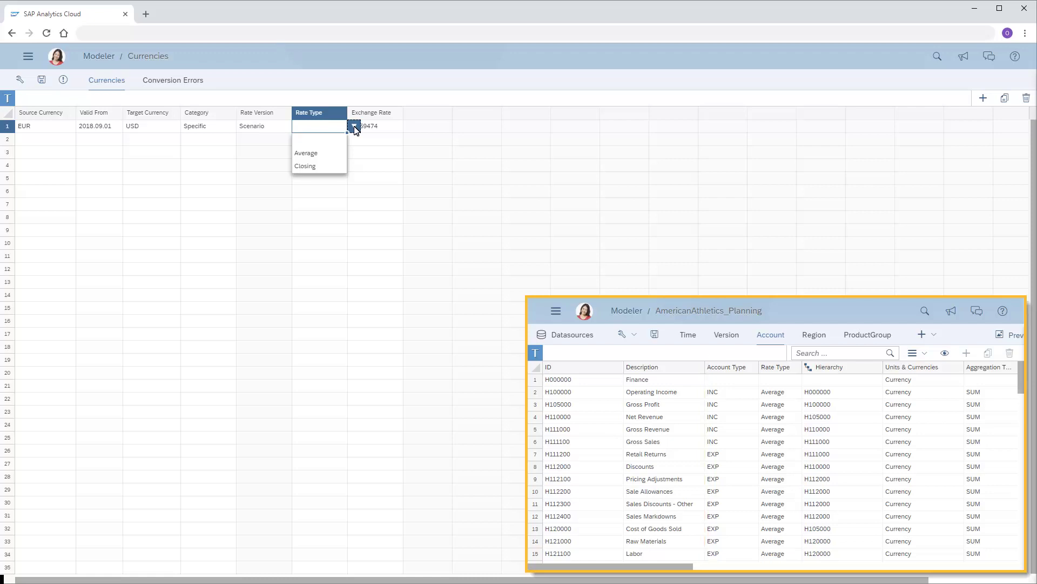
click(309, 155)
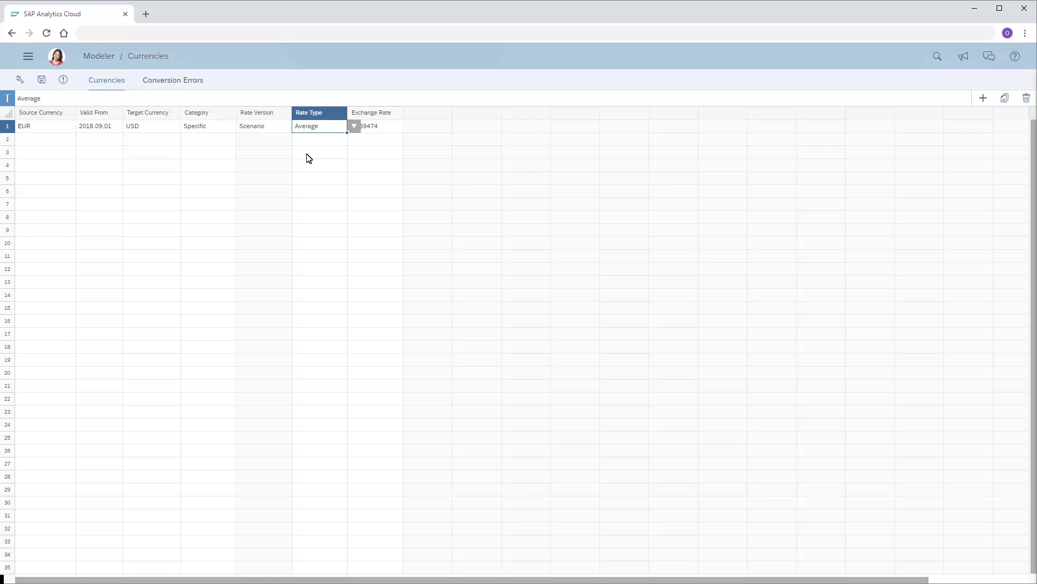
- Discard the unsaved Currencies table and view M010_00_Currencies' Conversion Errors log
click(99, 56)
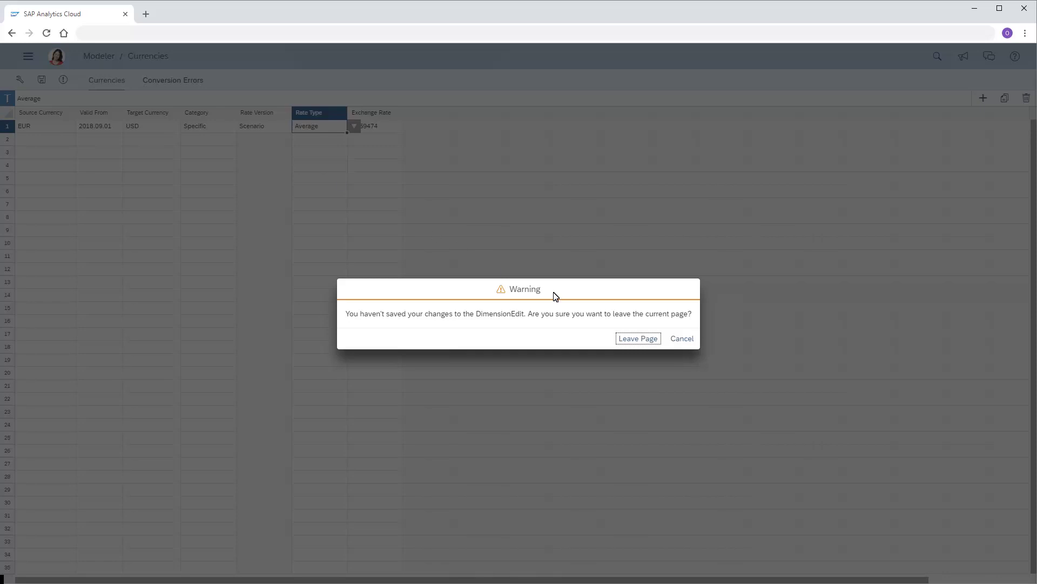
click(638, 338)
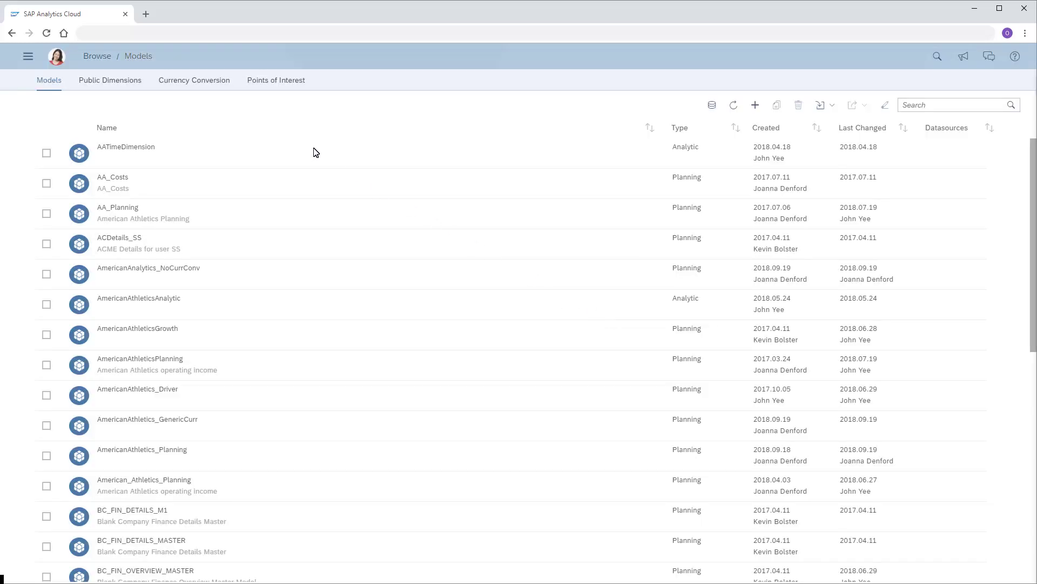
click(196, 81)
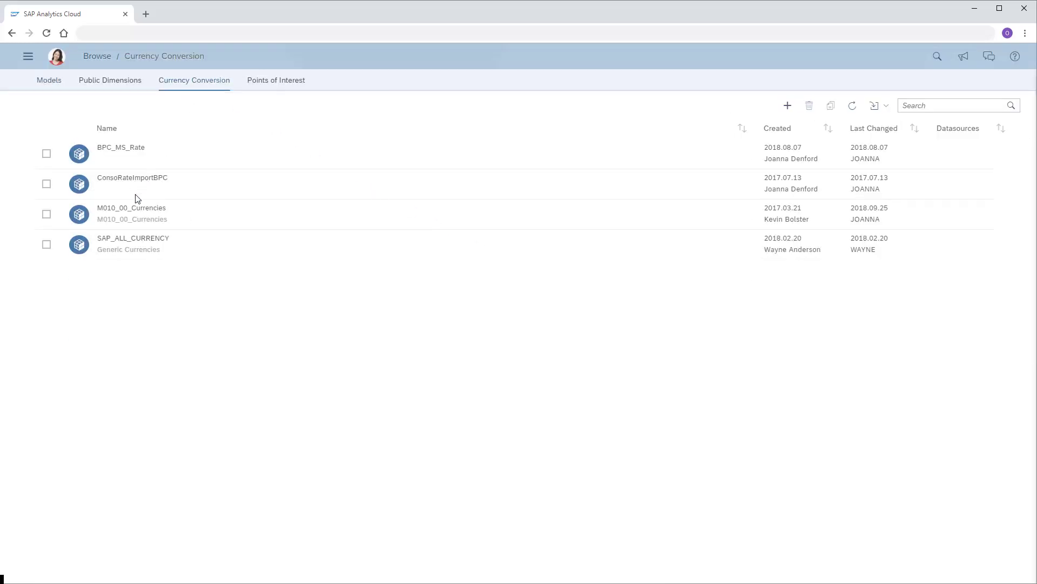
click(132, 209)
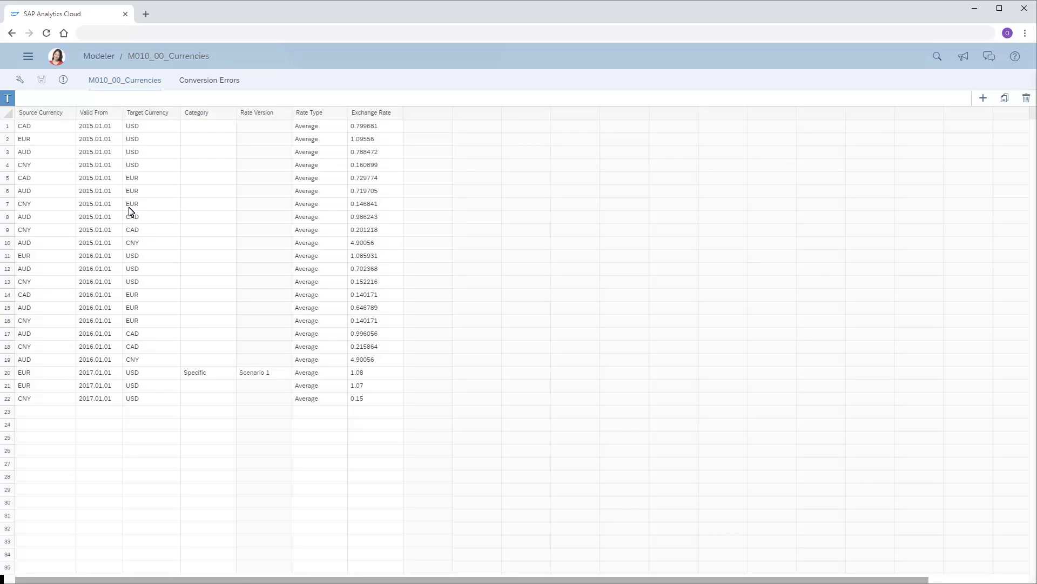
click(212, 82)
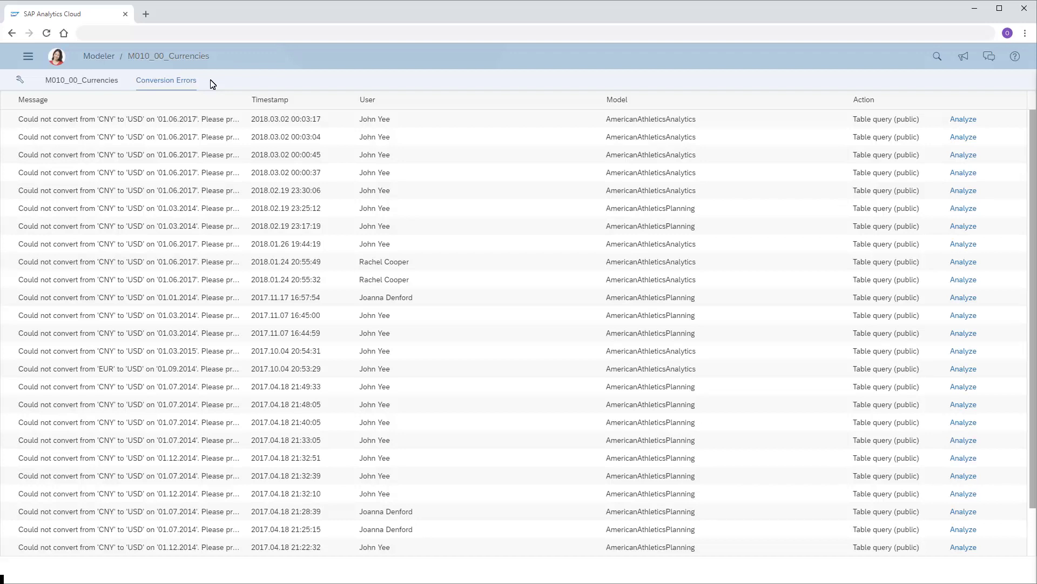
- Analyze a failed CNY to USD conversion to open Add Missing Rates
click(964, 191)
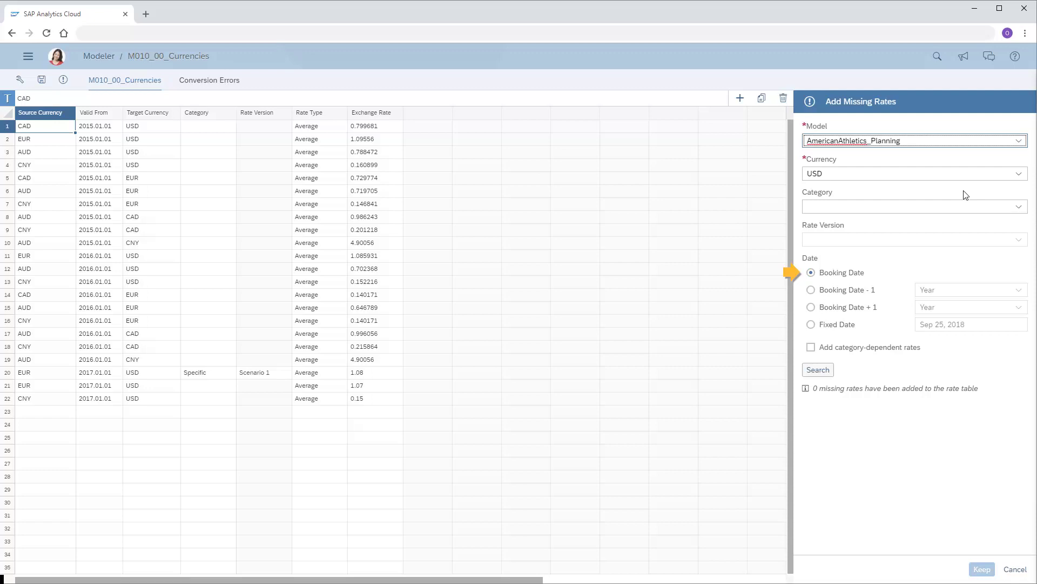
- Search by Booking Date to add the ten missing CNY and EUR to USD rate rows
click(812, 292)
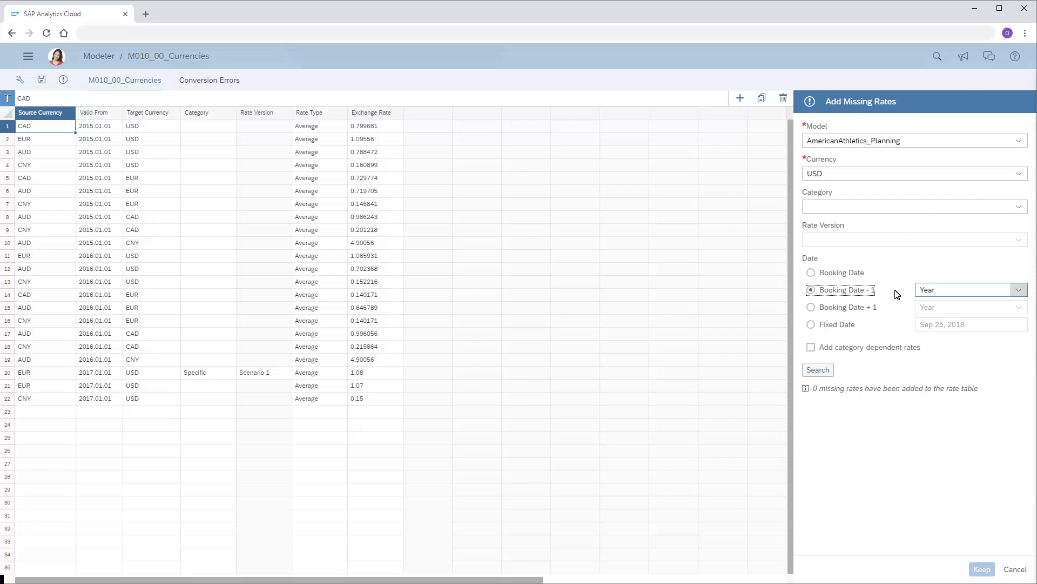
click(1021, 292)
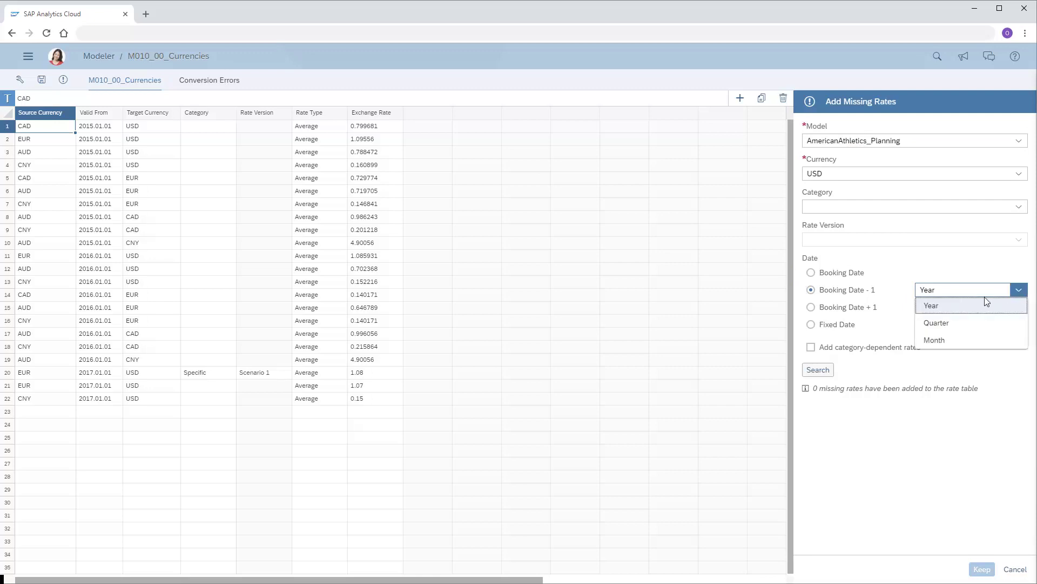
click(932, 306)
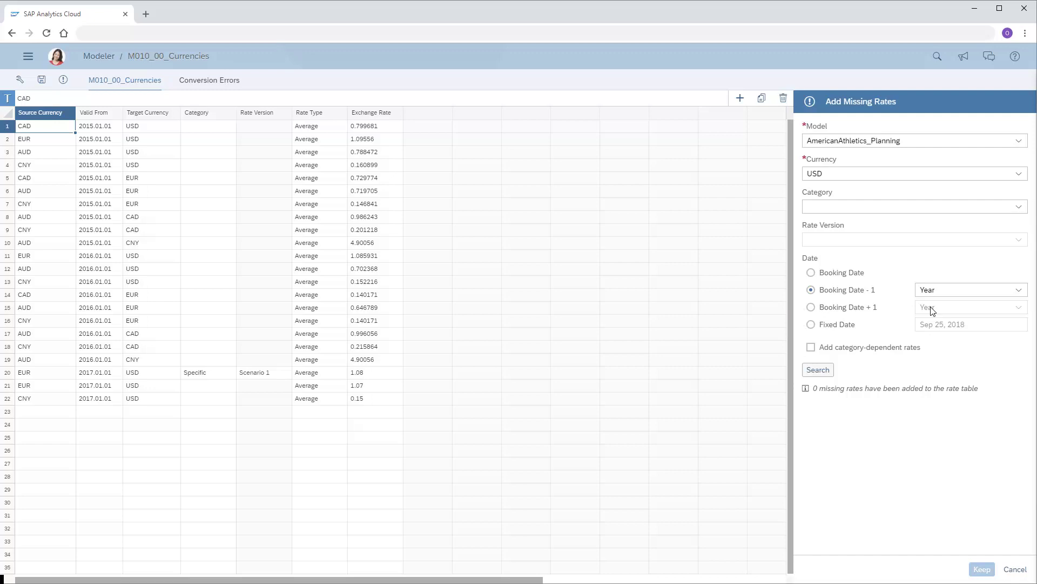
click(812, 273)
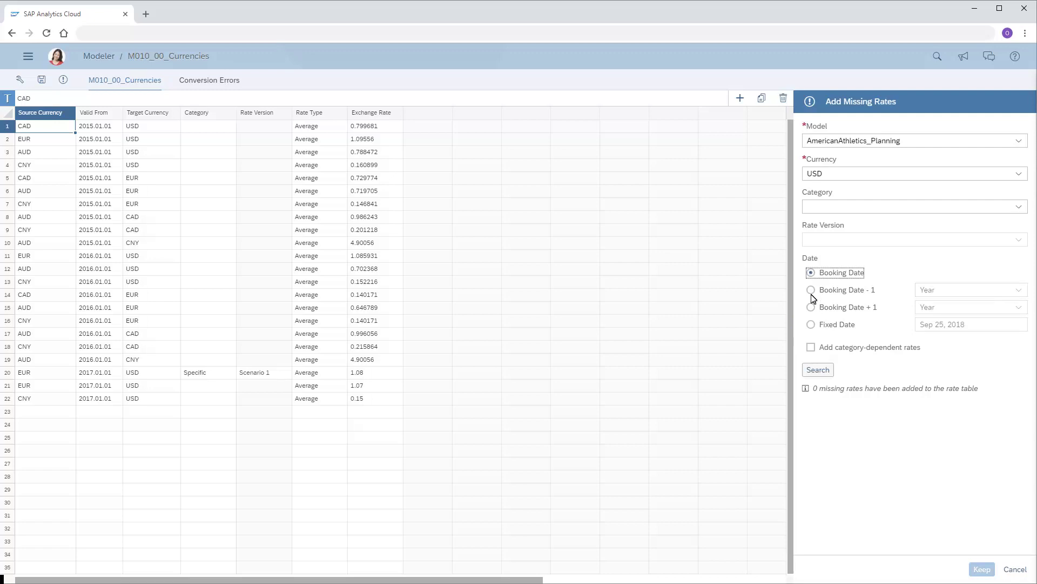
click(818, 371)
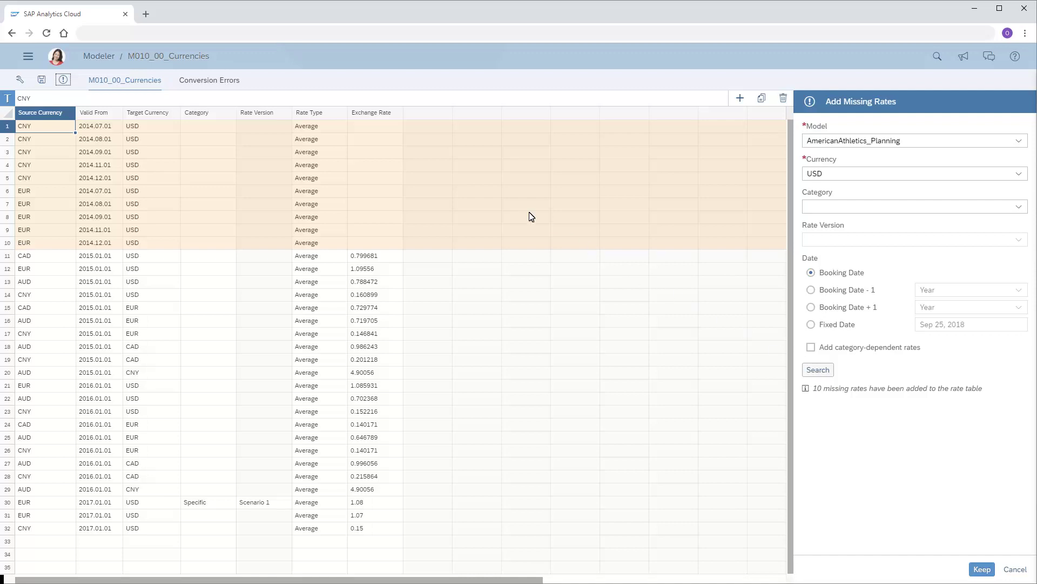
- Fill rate 0.16789 down the five CNY rows and 1.078543 for the EUR rows
click(372, 129)
text(0.16789)
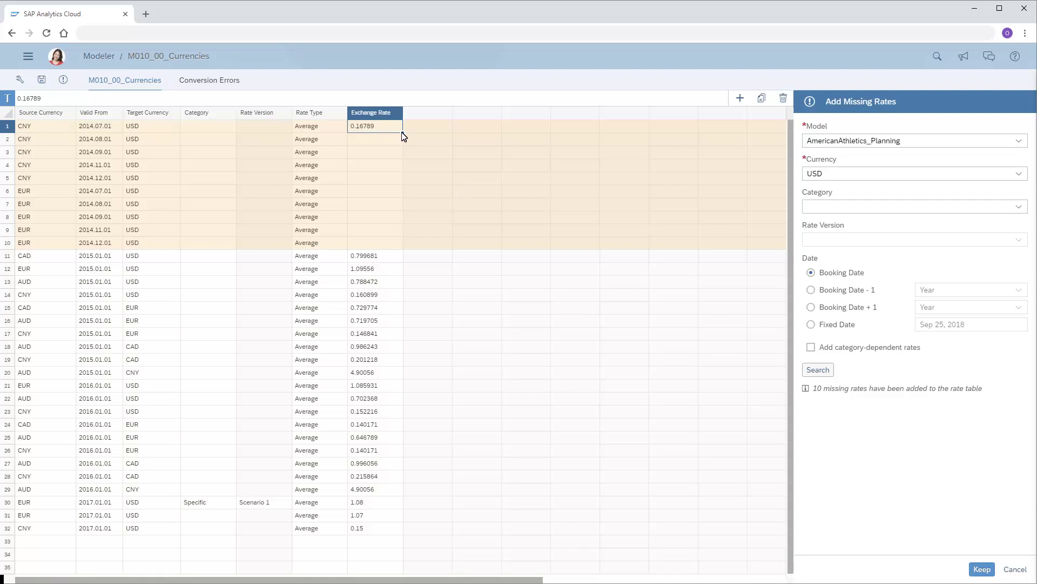
drag(402, 133, 404, 250)
click(378, 195)
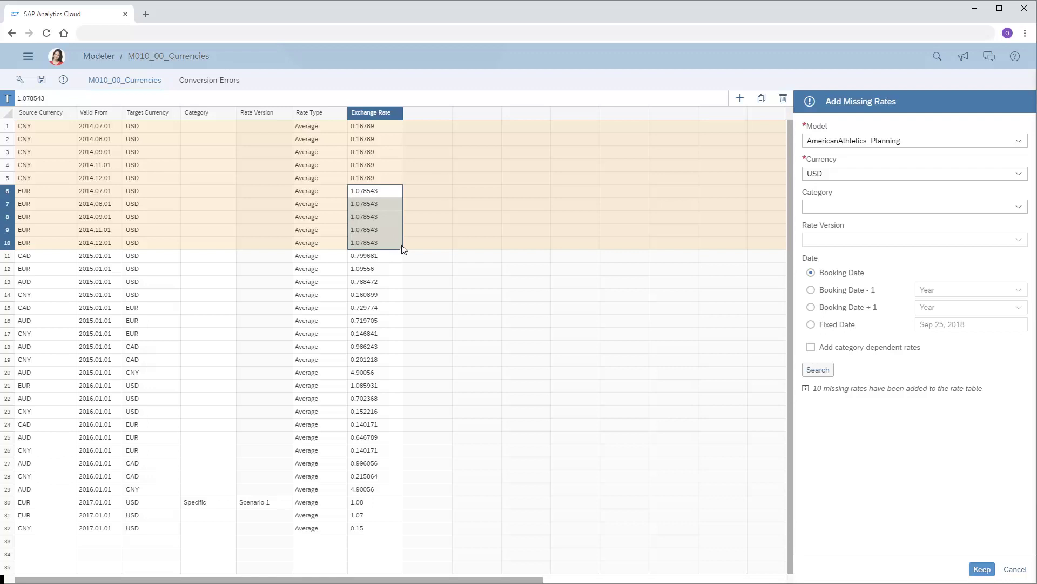